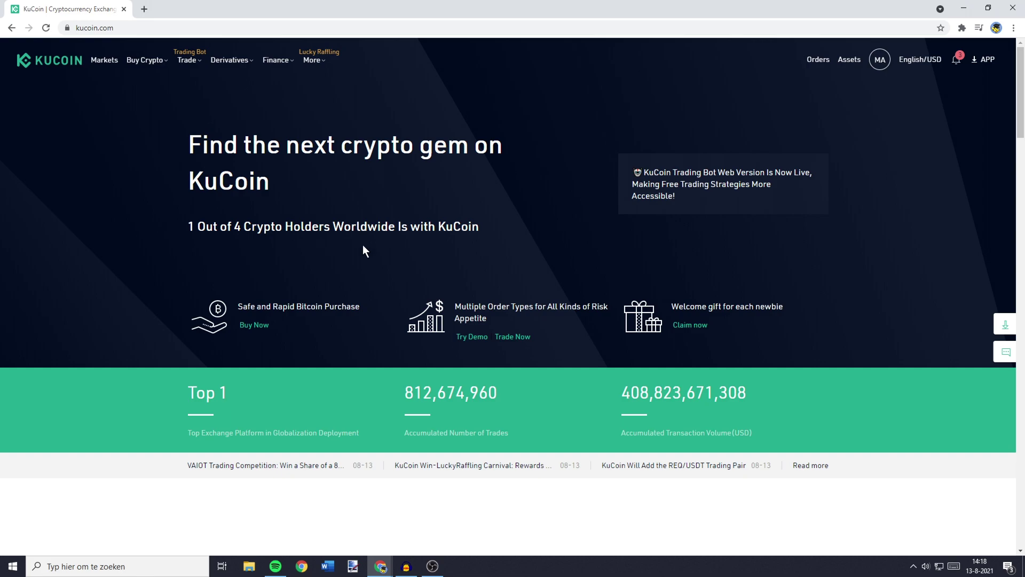
mouse_move(137, 63)
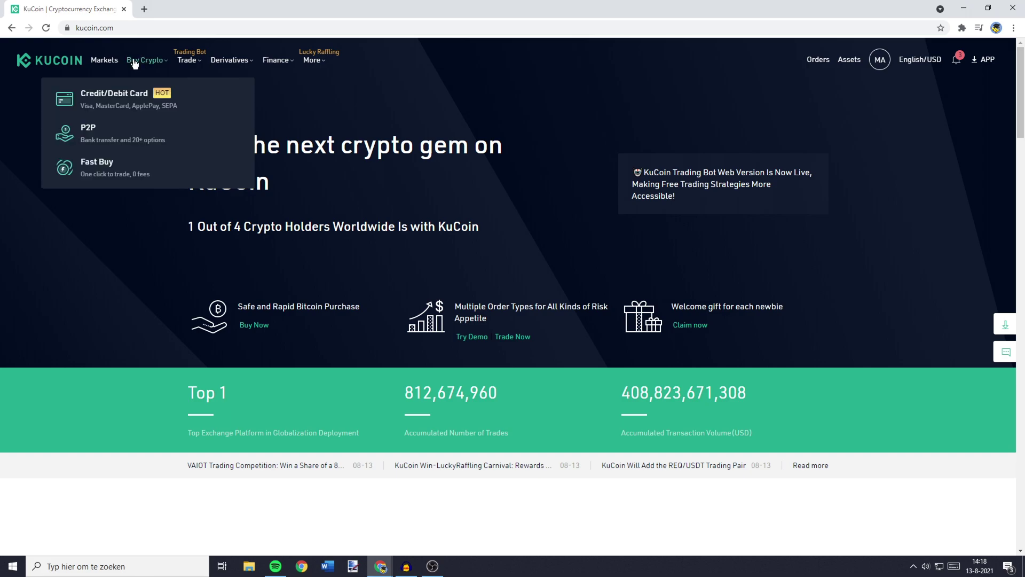
click(123, 102)
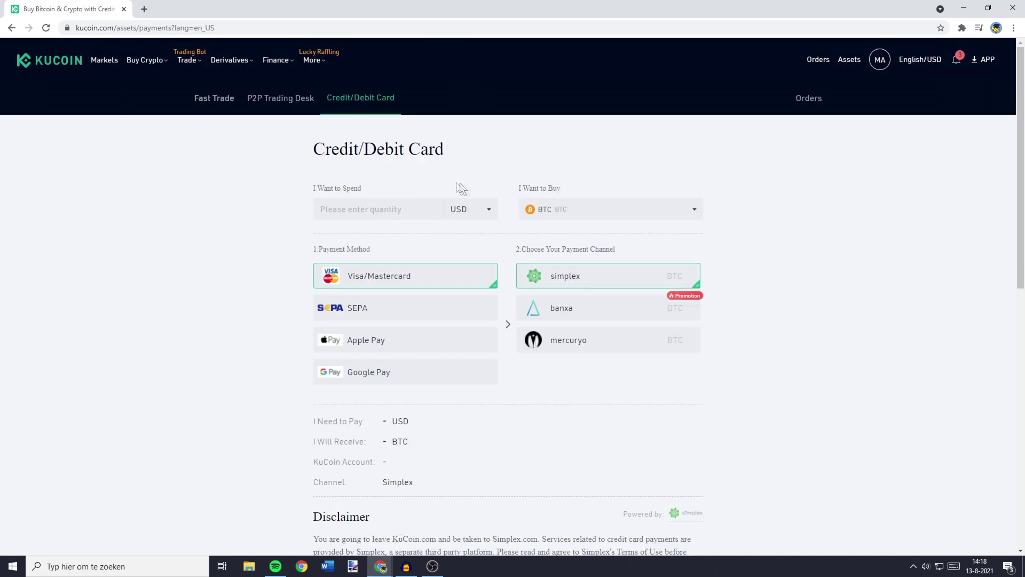
click(470, 211)
scroll(470, 281, down, 5)
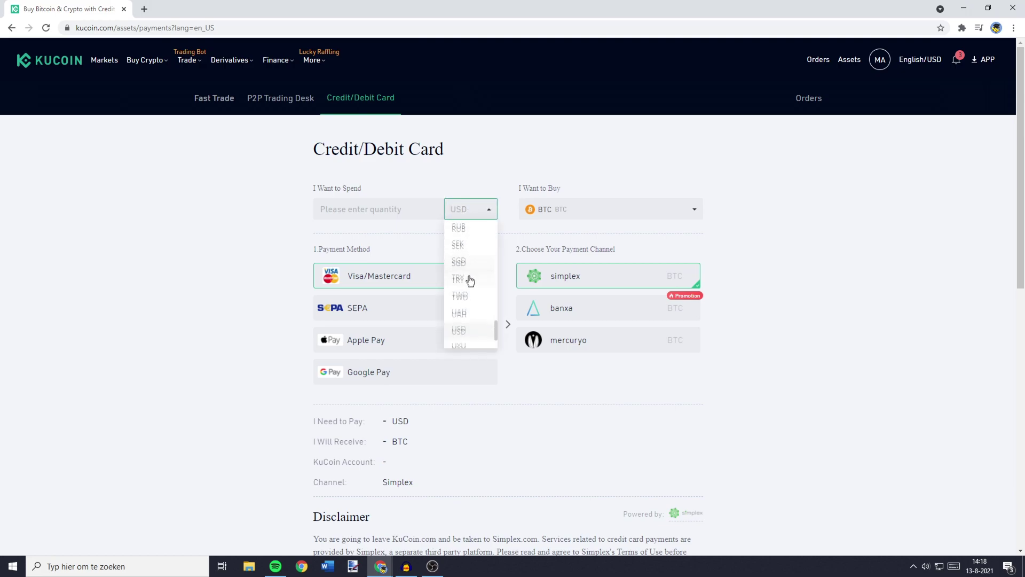
click(483, 187)
click(584, 213)
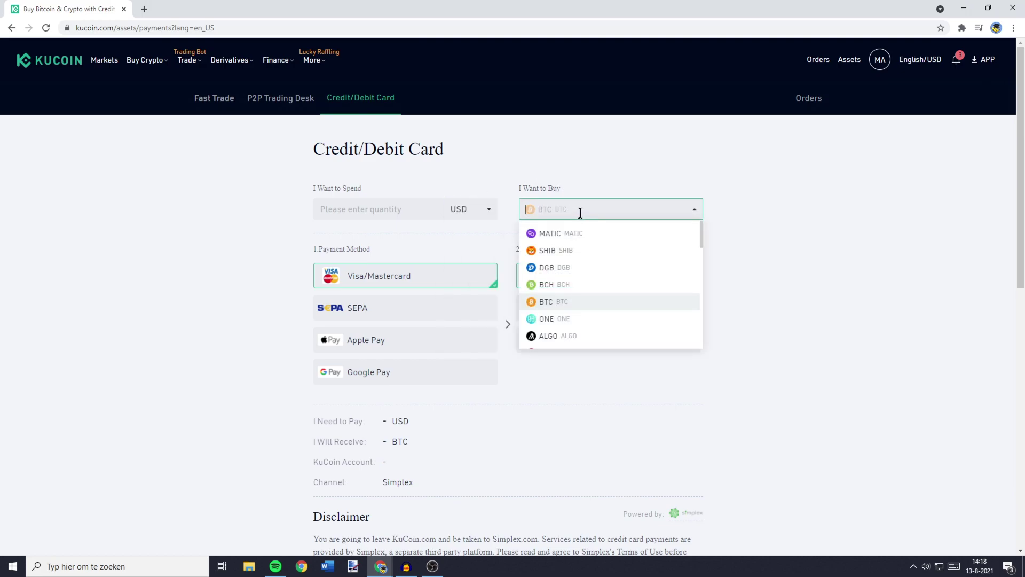
text(usdt)
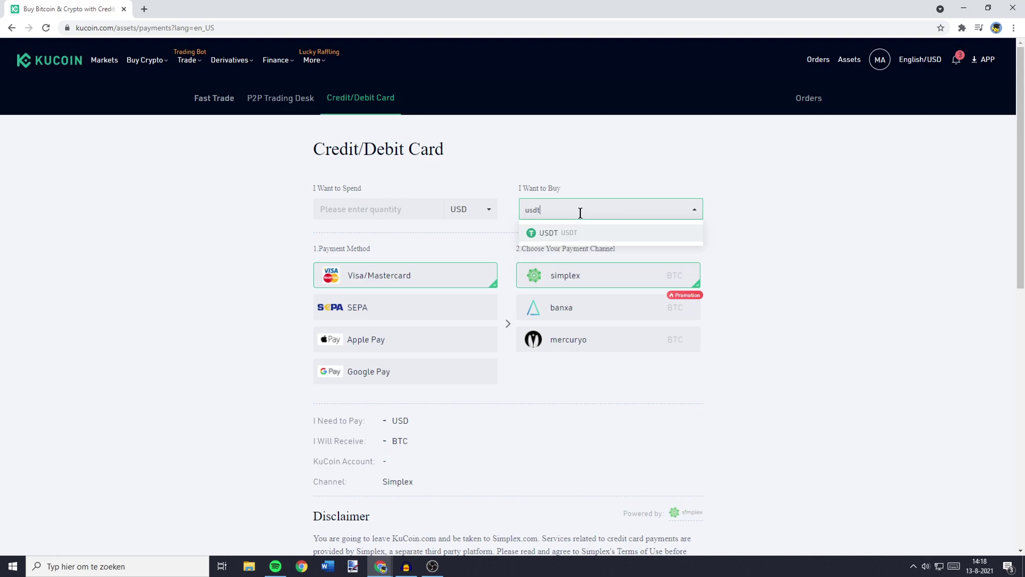
key(ctrl+a)
text(tel)
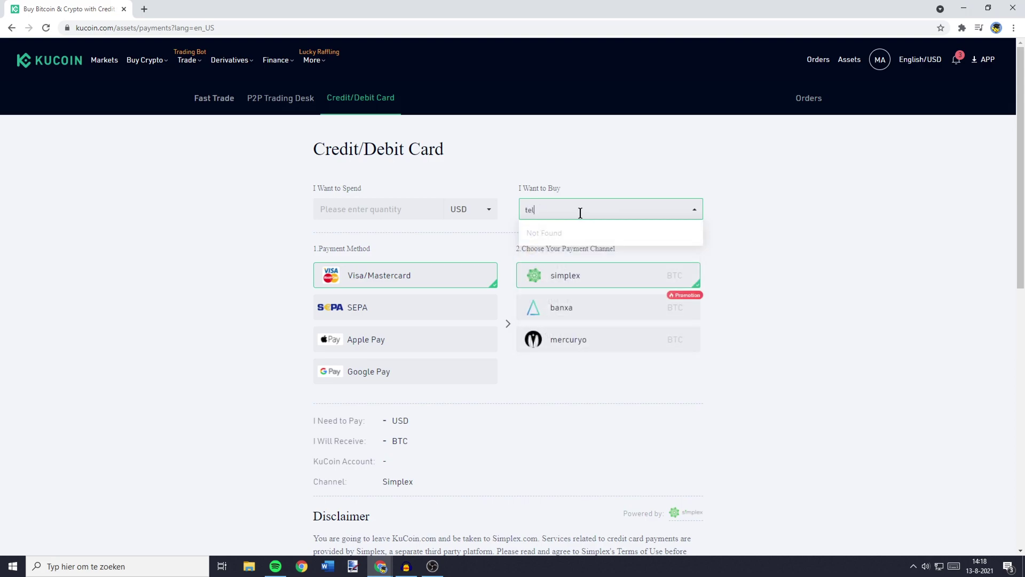
key(ctrl+a)
text(usdt)
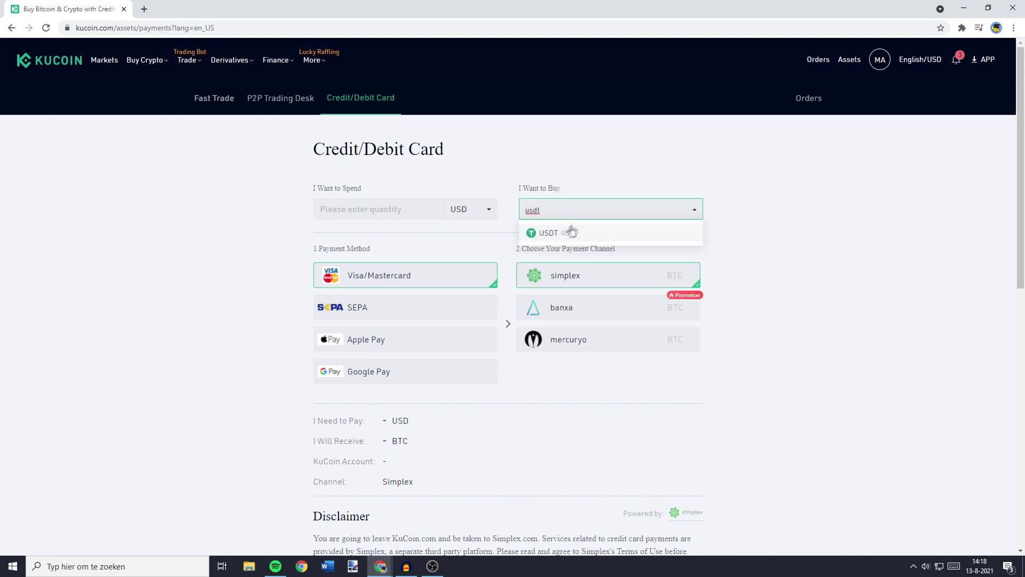
click(574, 234)
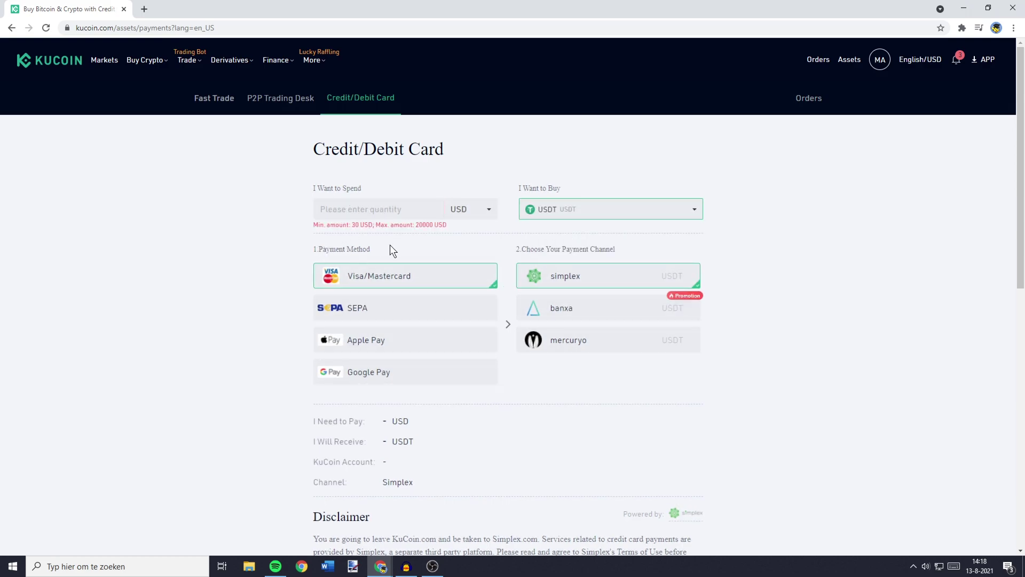
scroll(620, 251, down, 3)
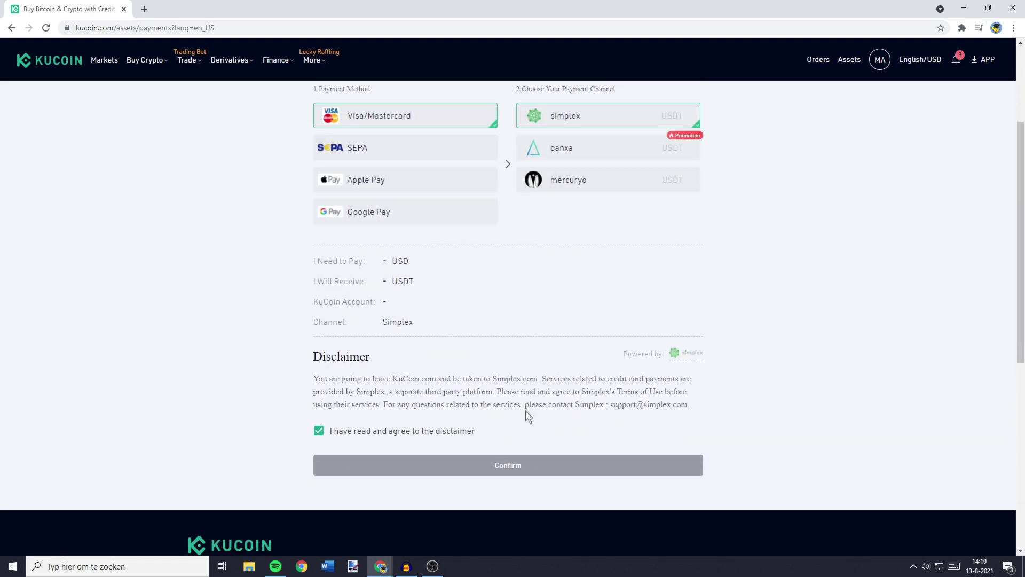
scroll(491, 474, up, 3)
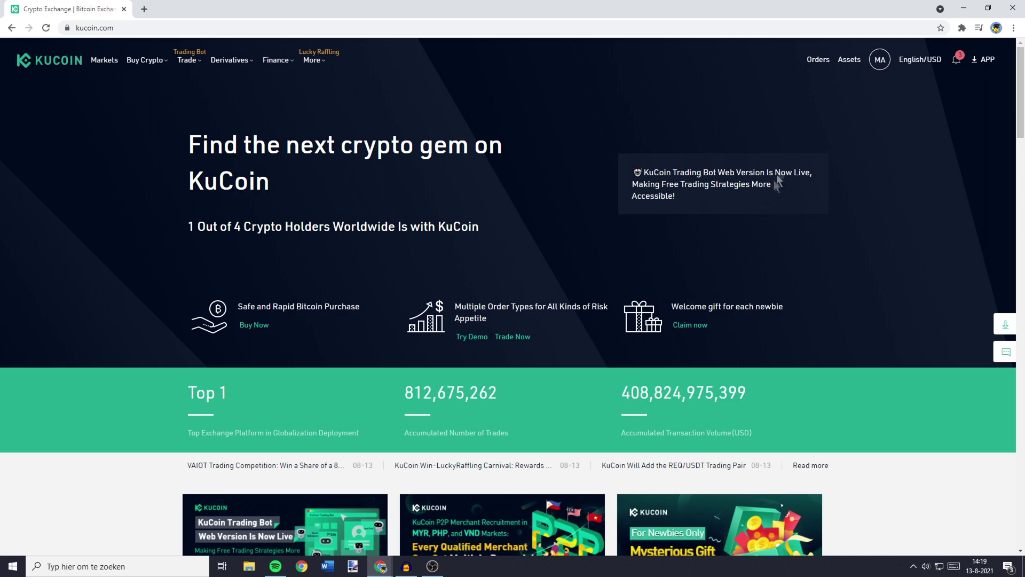
Step: From Main Account > Deposit, select USDT and copy its ERC20 deposit address
mouse_move(855, 61)
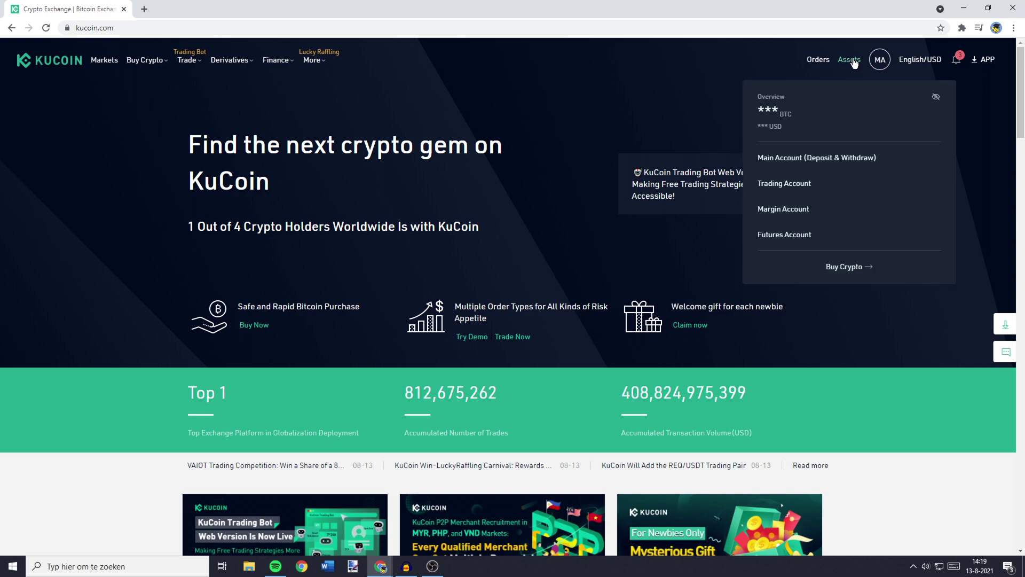
click(825, 158)
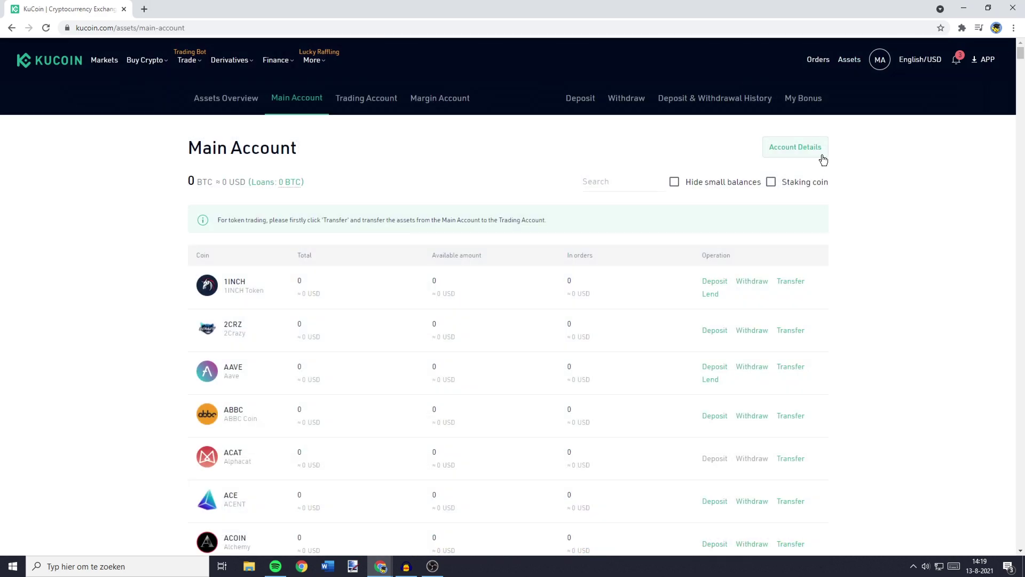
click(582, 105)
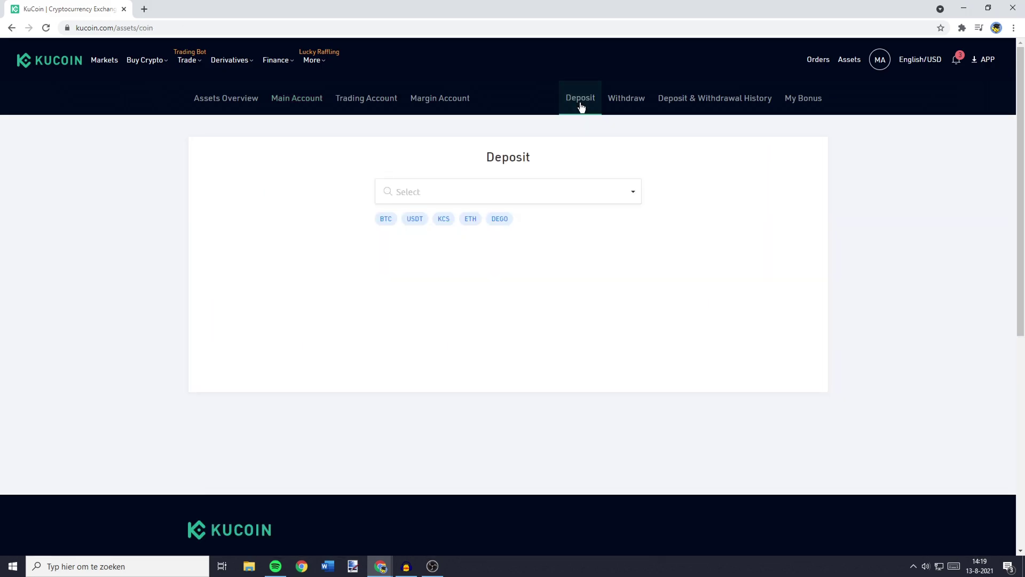
click(429, 184)
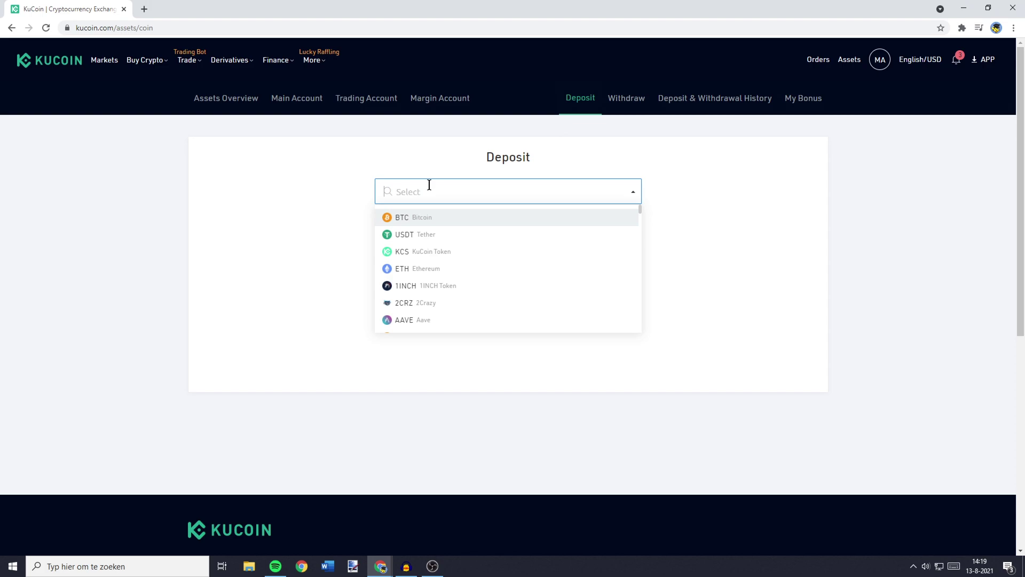
click(444, 237)
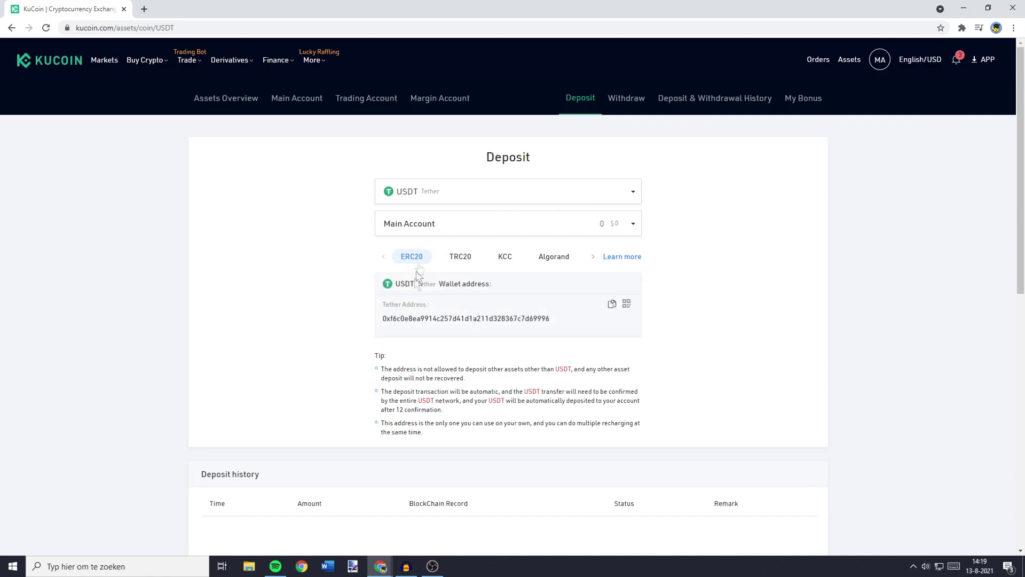
click(613, 305)
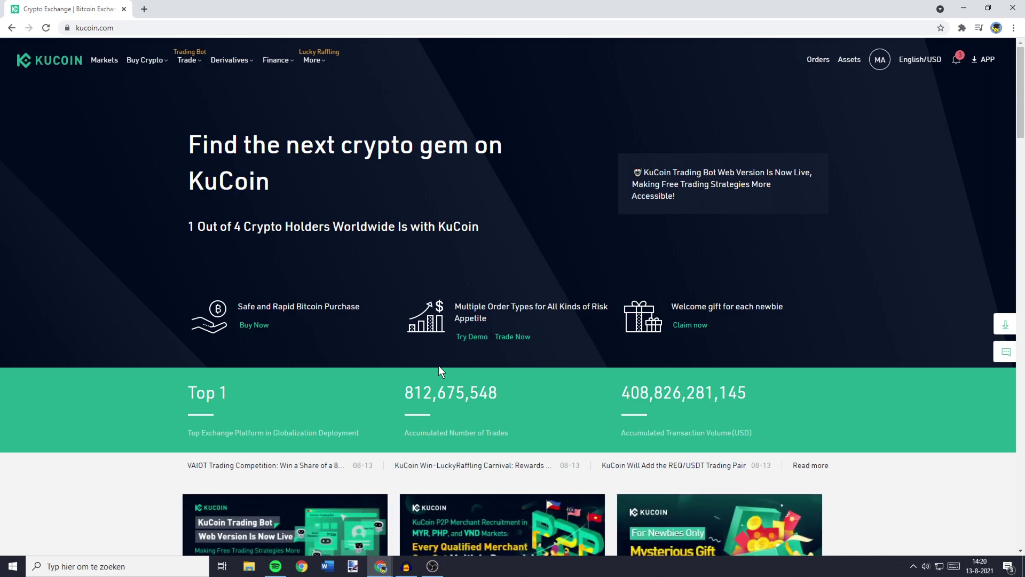
Step: Filter Markets to USDT pairs, search 'btc', and open the BTC/USDT trading page
click(104, 60)
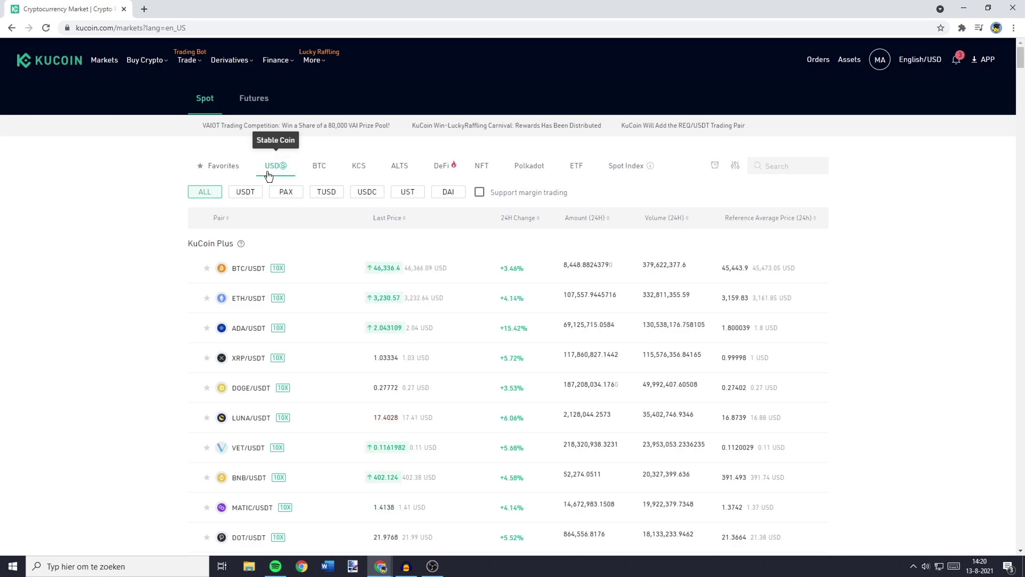
click(245, 195)
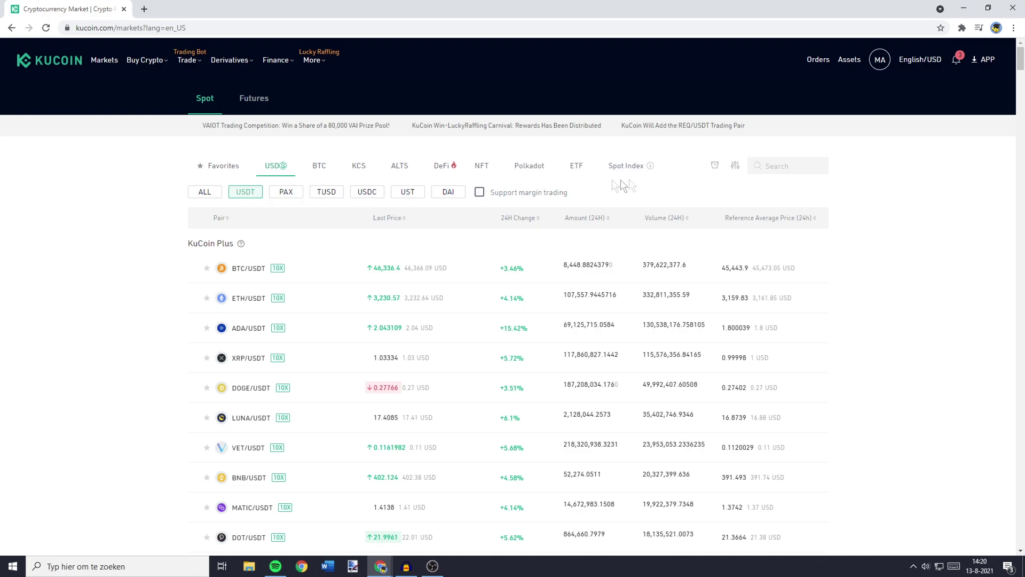
click(800, 167)
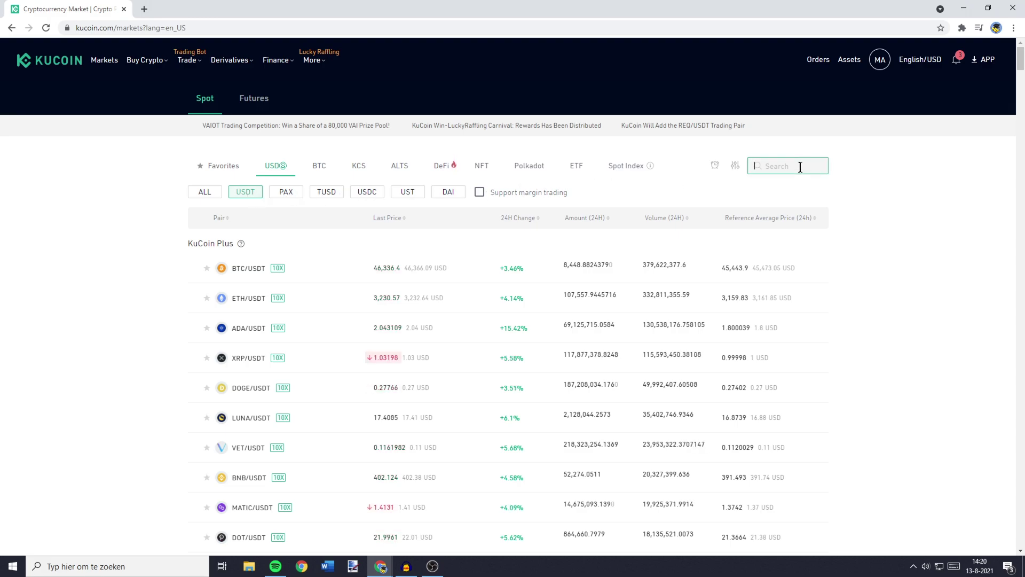
text(btc)
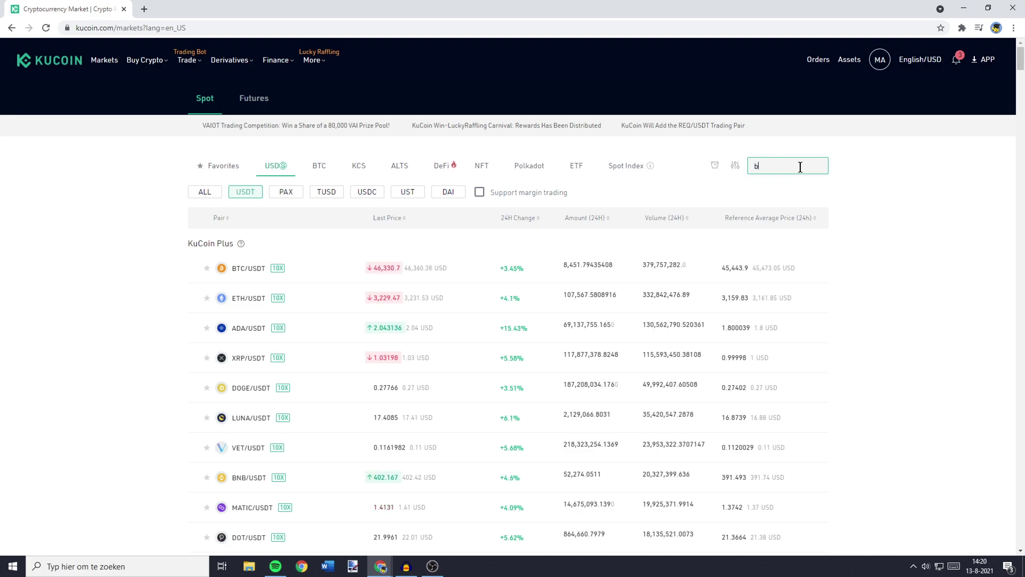
click(256, 275)
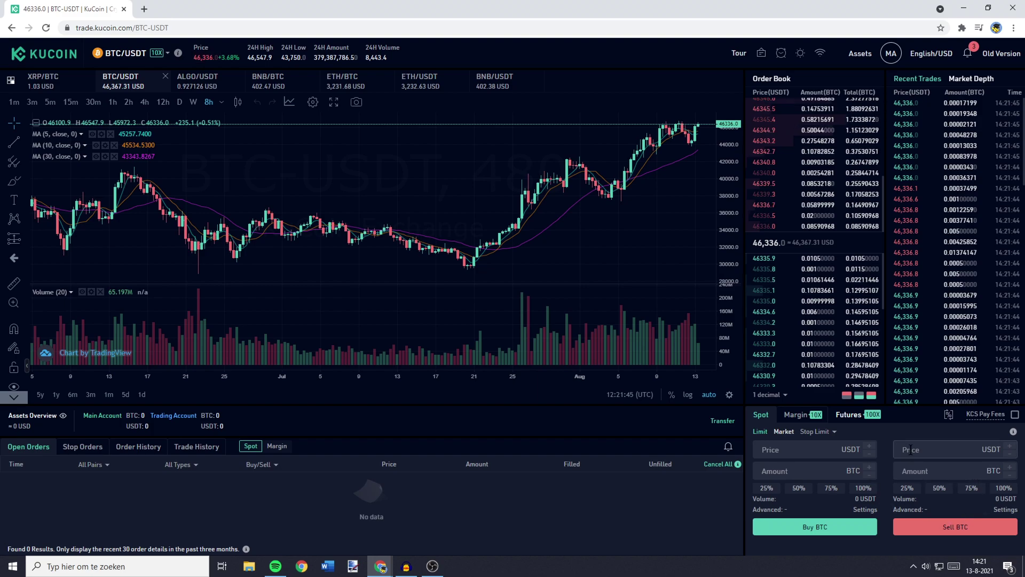
Step: Switch the order form to Market and enter a 0.05 BTC sell amount
click(784, 432)
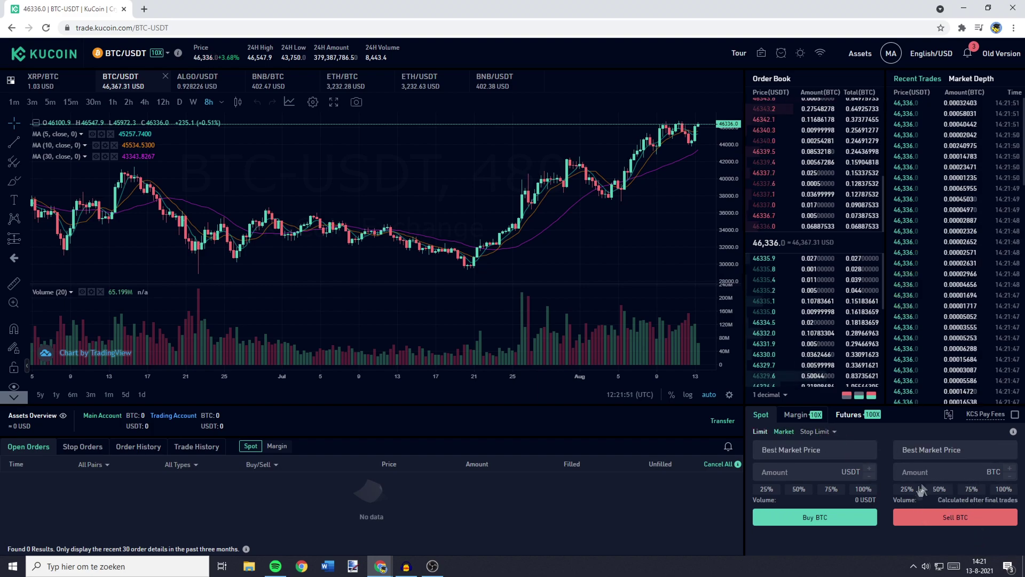
click(934, 471)
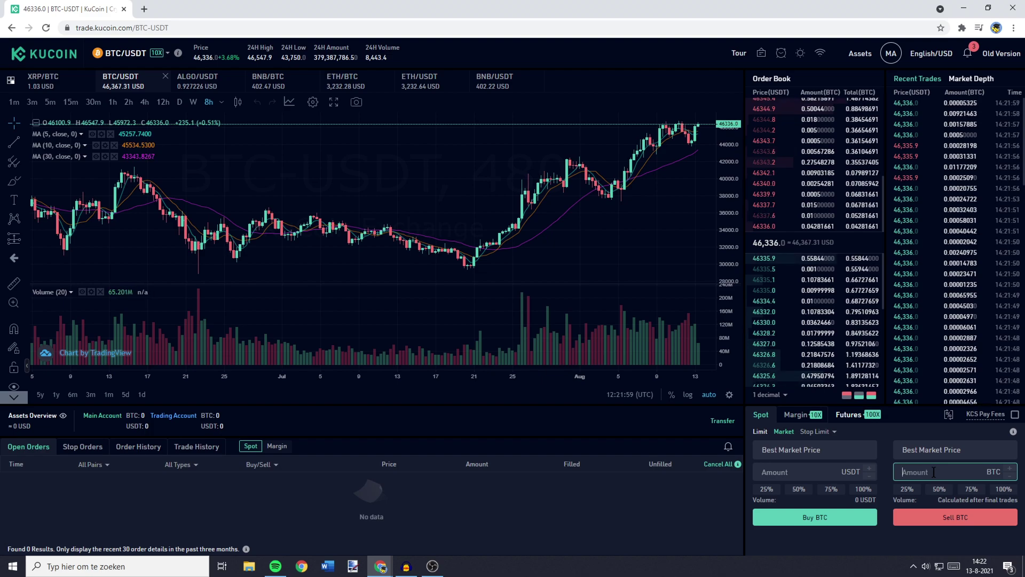
text(0.05)
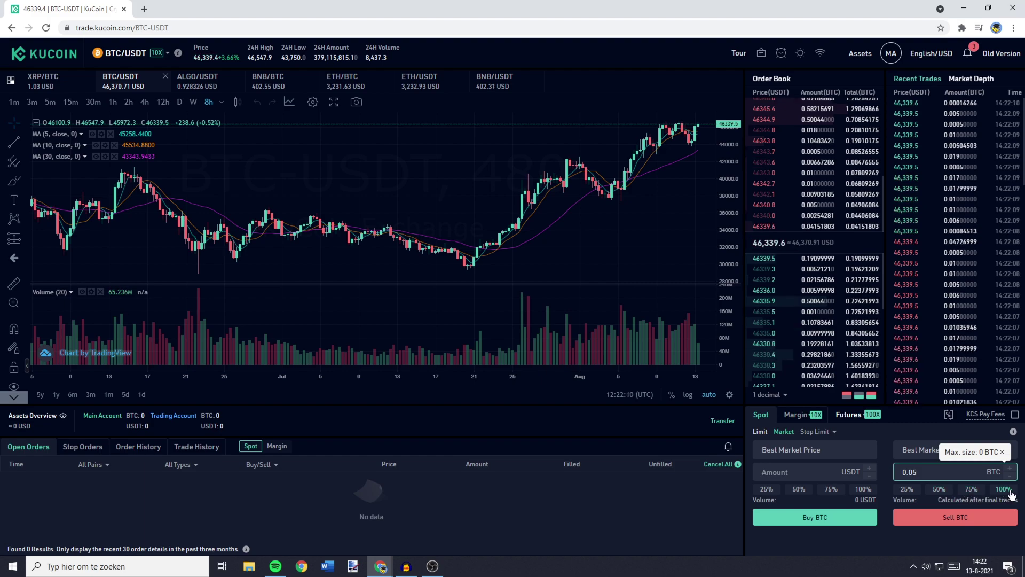
click(1001, 452)
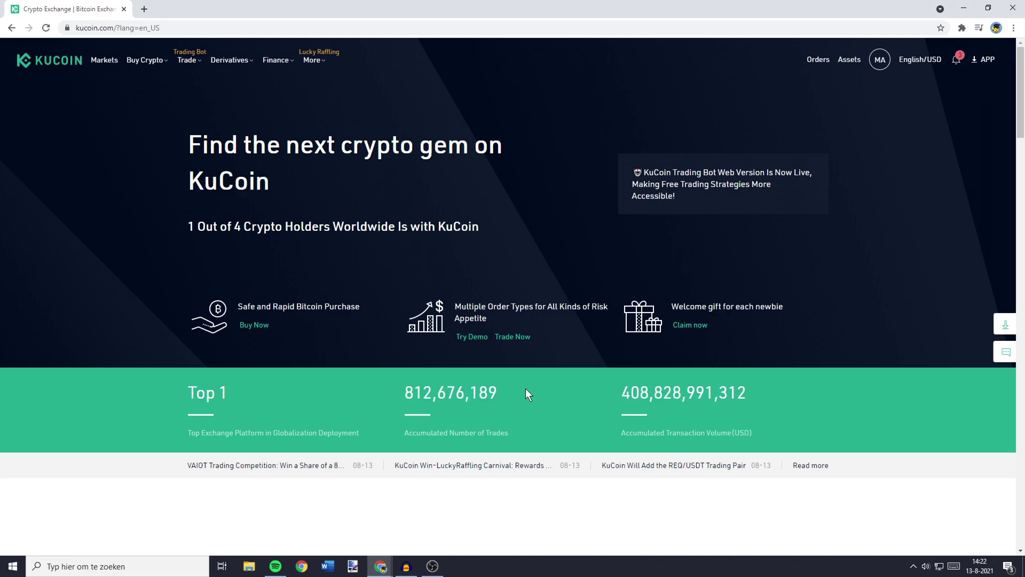
Step: Show only USDT pairs in Markets and search for 'telusdt'
click(107, 61)
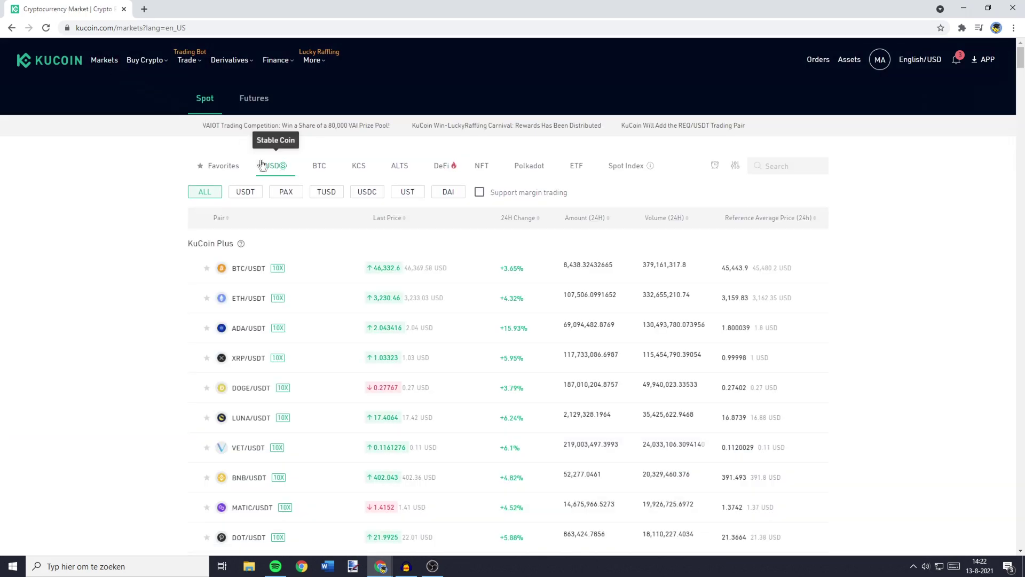
click(239, 195)
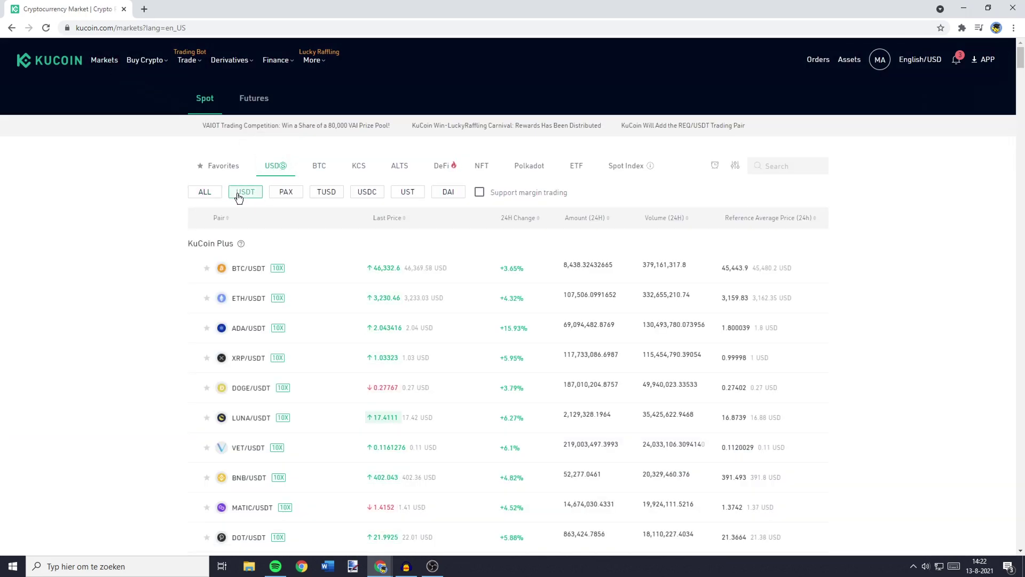
click(800, 171)
text(telusdt)
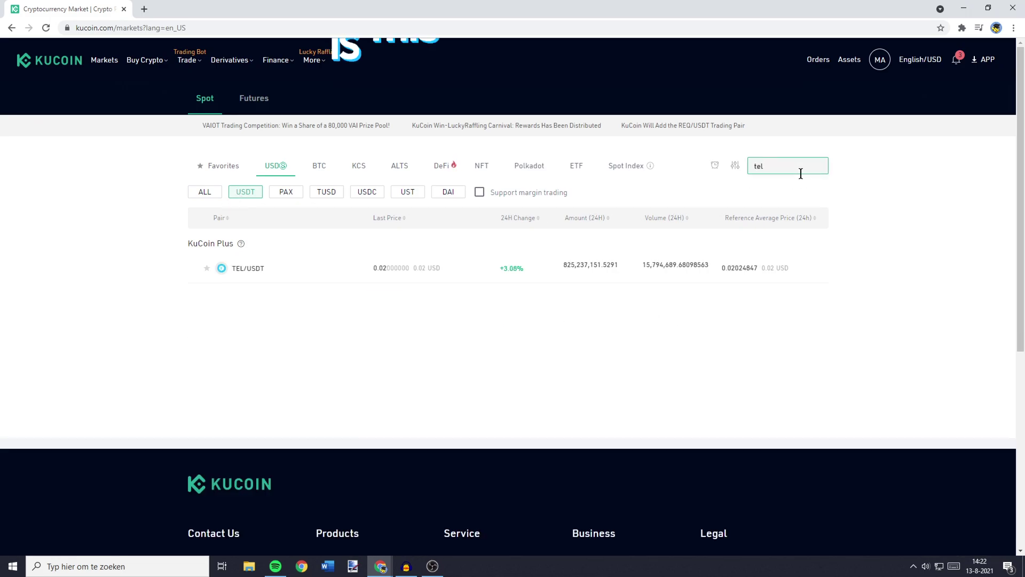
Step: Open the TEL/USDT page, try a market buy, then return the form to Limit
click(380, 269)
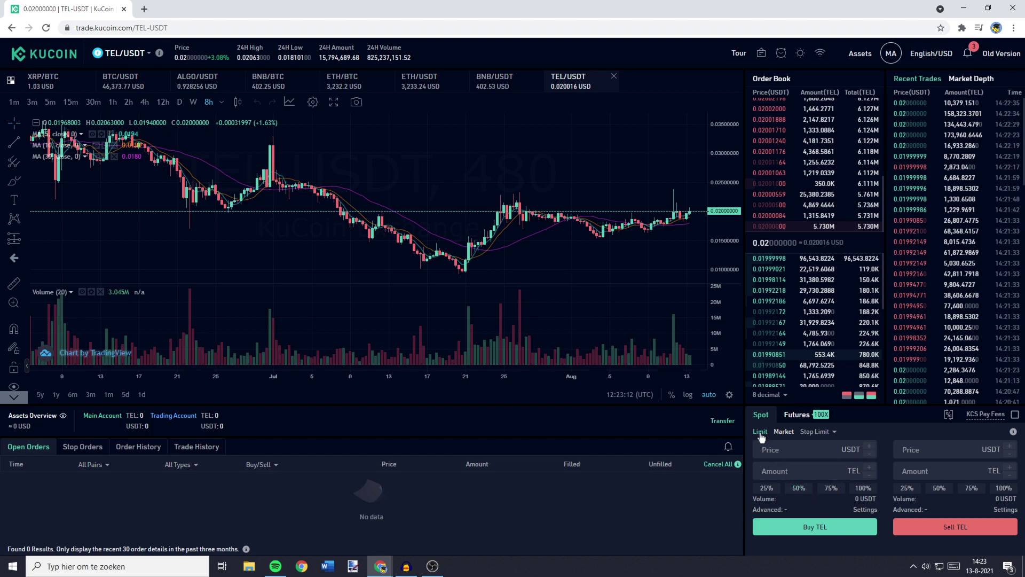
click(783, 434)
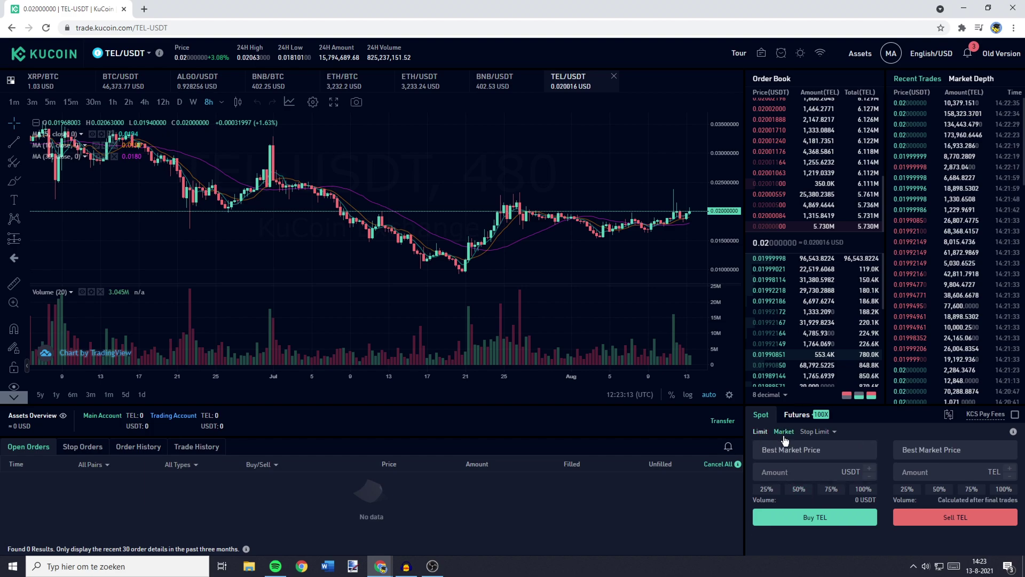
click(788, 469)
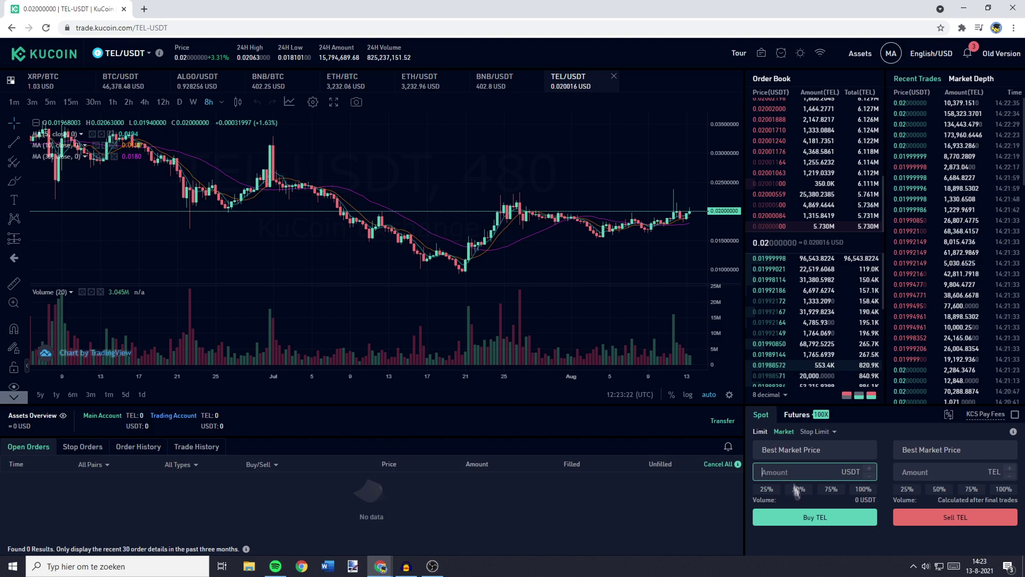
click(809, 519)
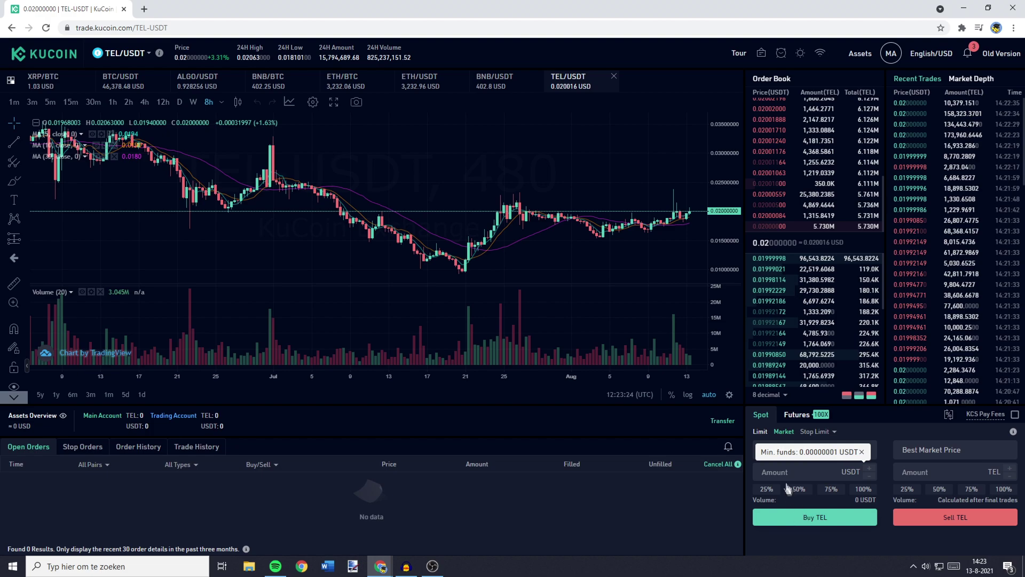
click(760, 435)
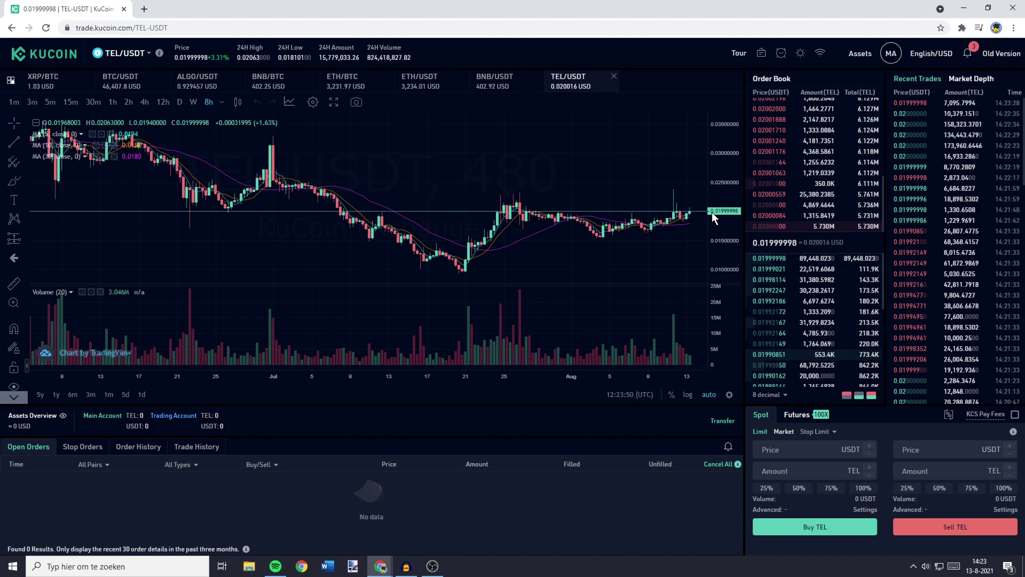
Step: Enter buy price 0.0195 and amount 1000 TEL, checking the 19.5 USDT volume
click(804, 453)
text(0.0)
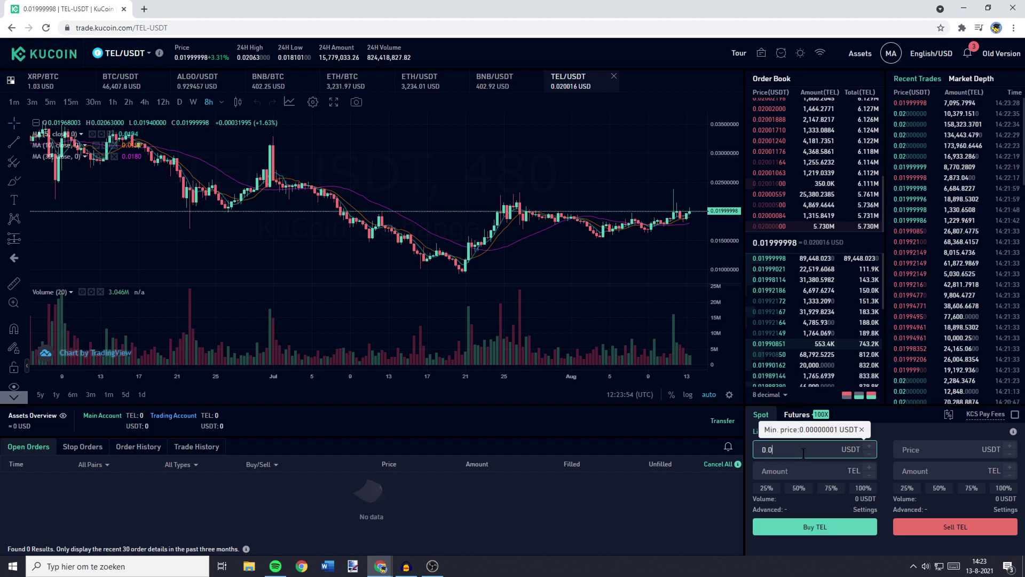
text(195)
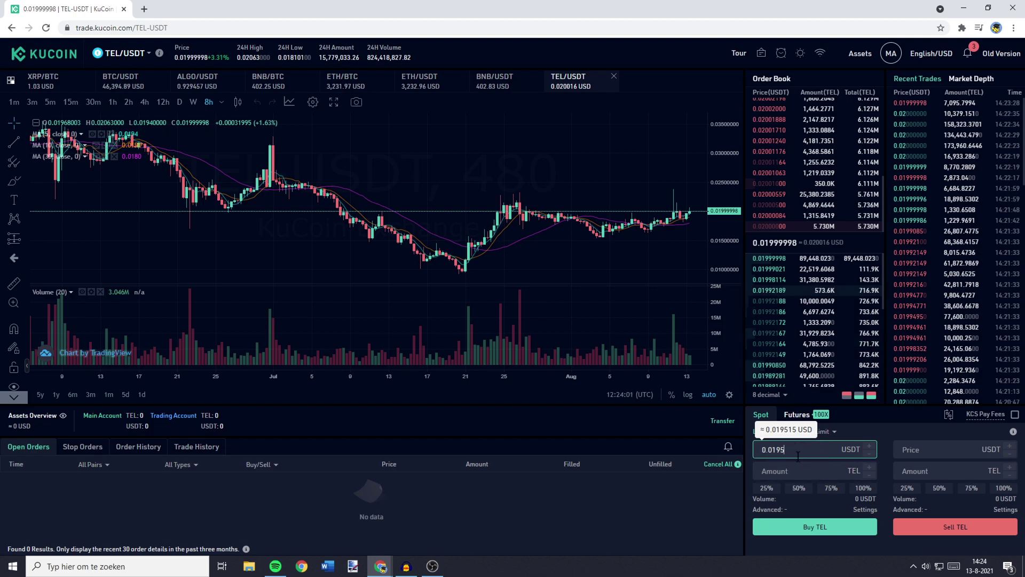
click(787, 472)
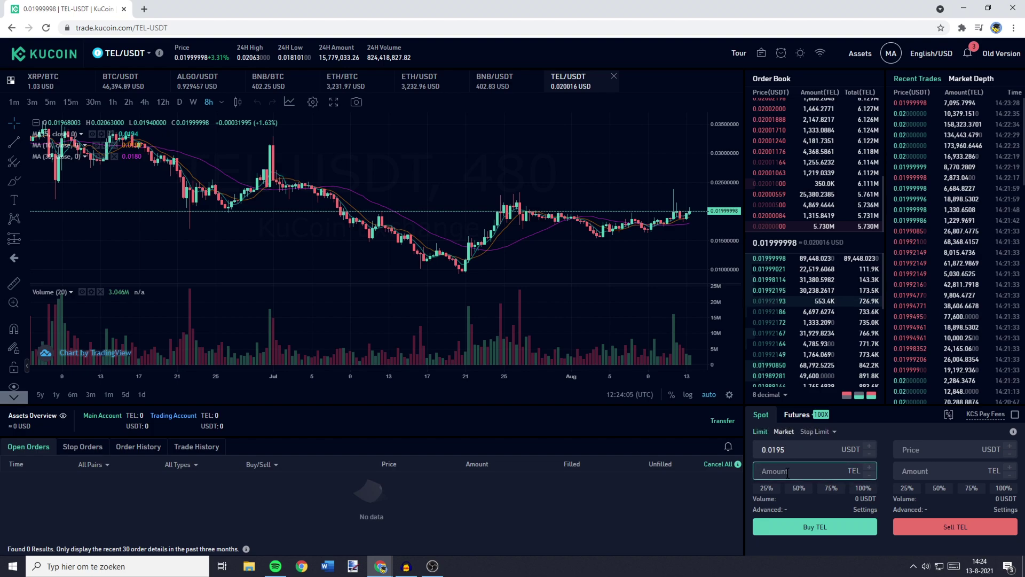
text(1000)
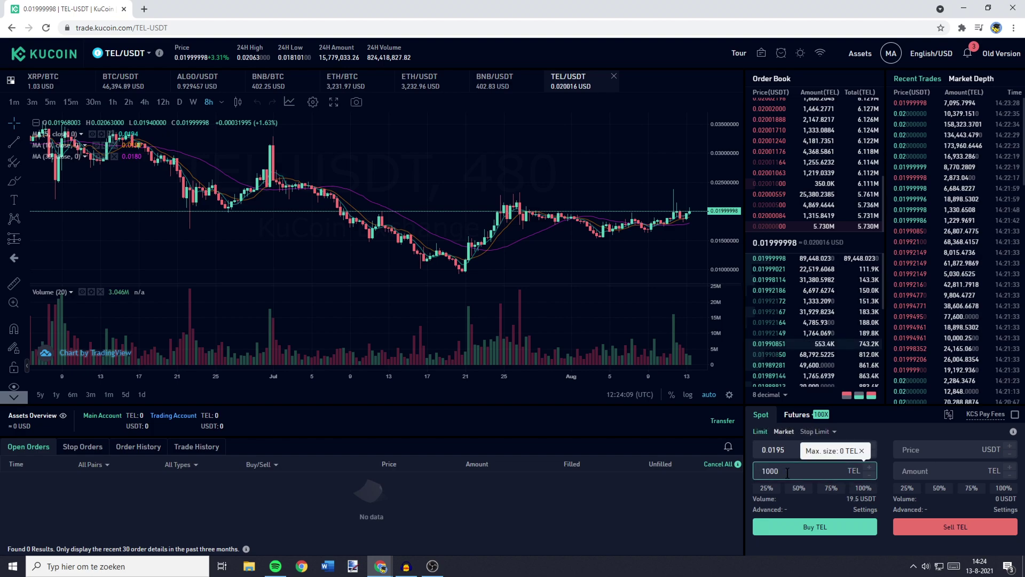
click(862, 451)
drag(846, 499, 879, 505)
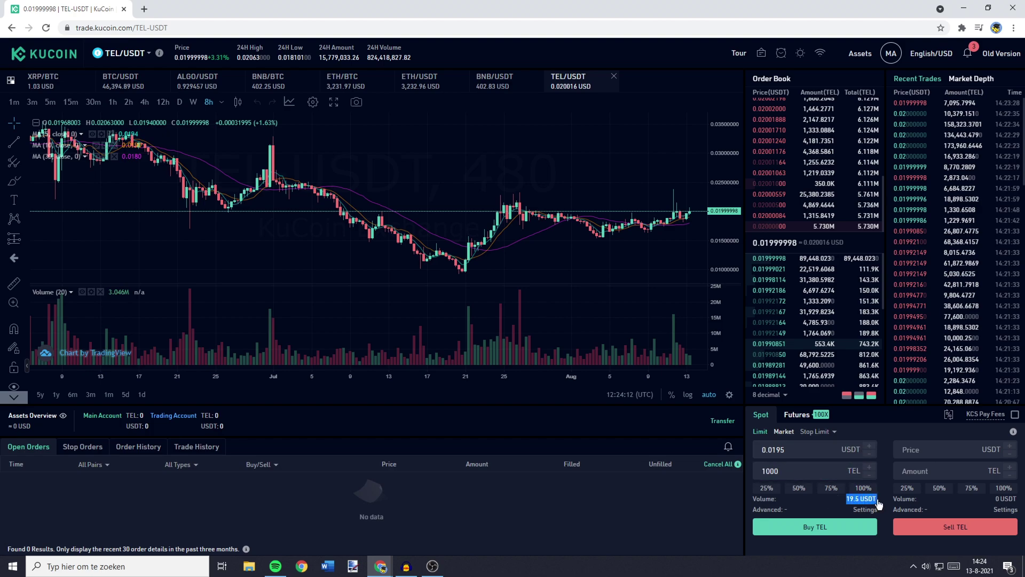
click(878, 505)
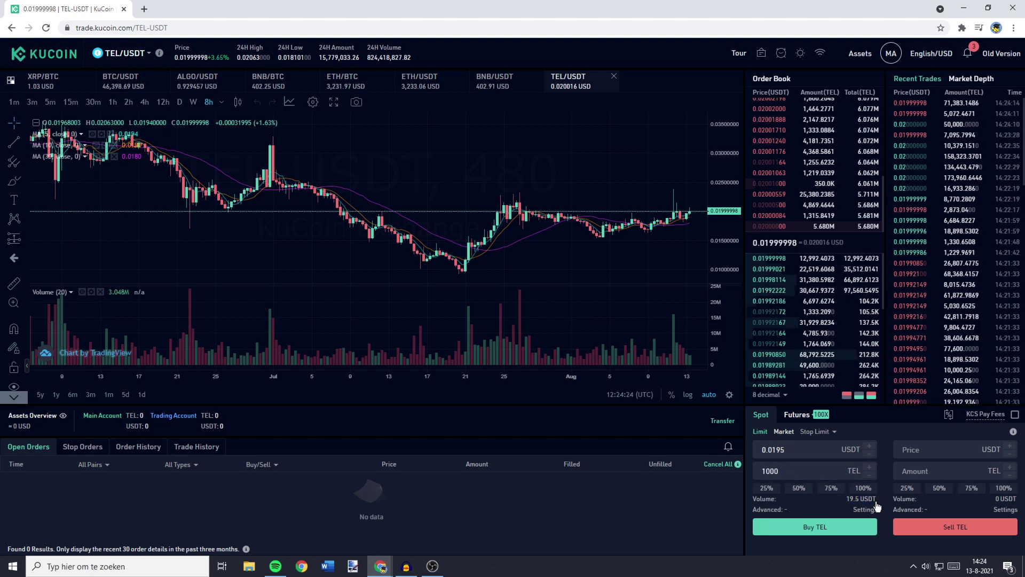